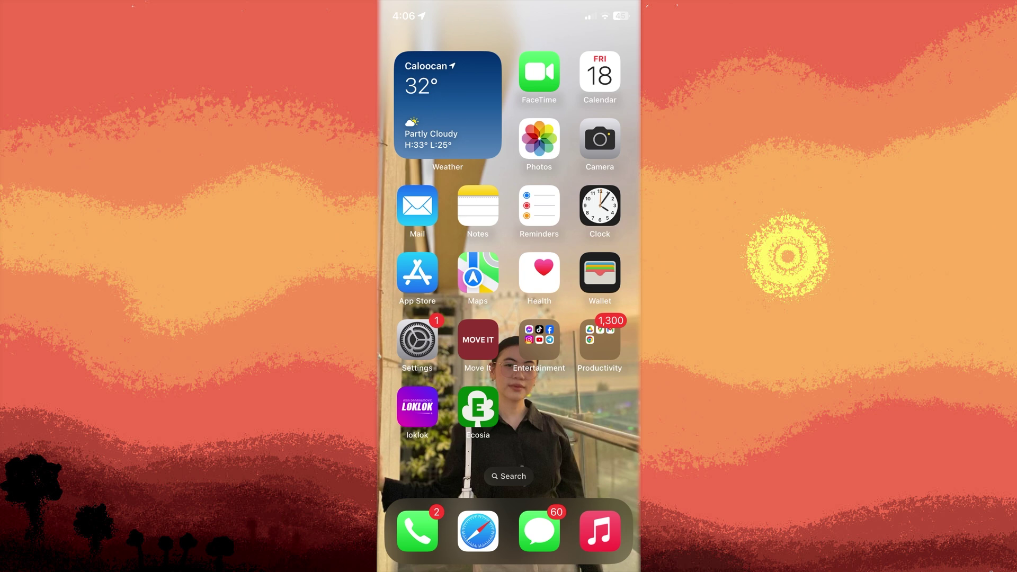
Go from Settings through the Apple ID account page to iCloud, showing 3.5 GB of 5 GB used.
click(408, 341)
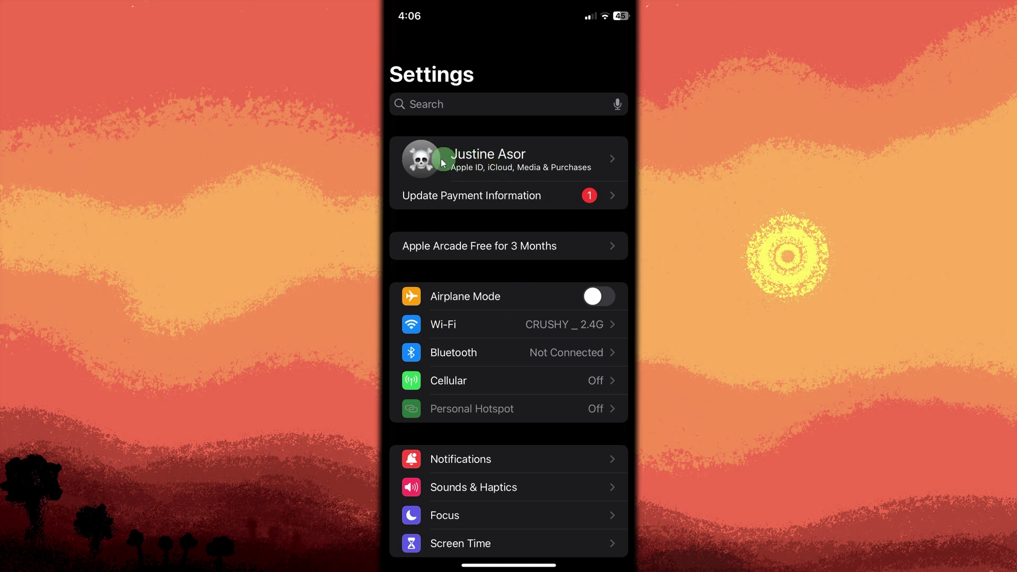
click(463, 167)
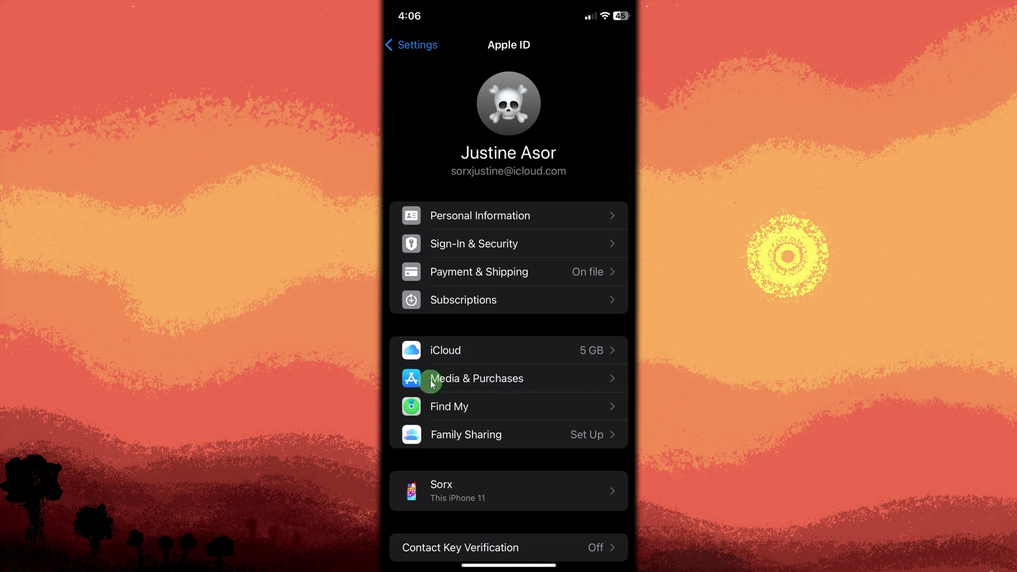
click(440, 348)
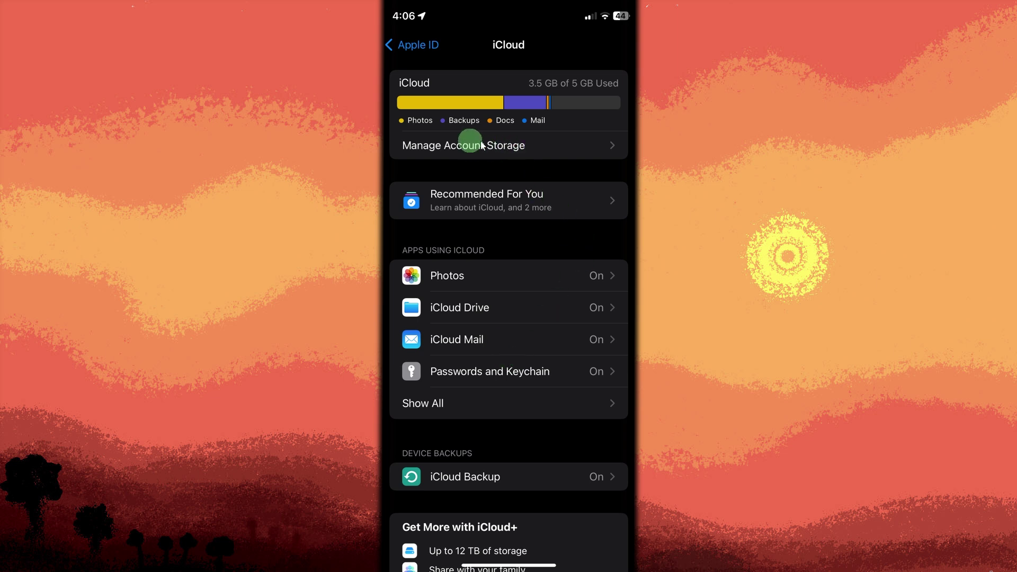
click(458, 147)
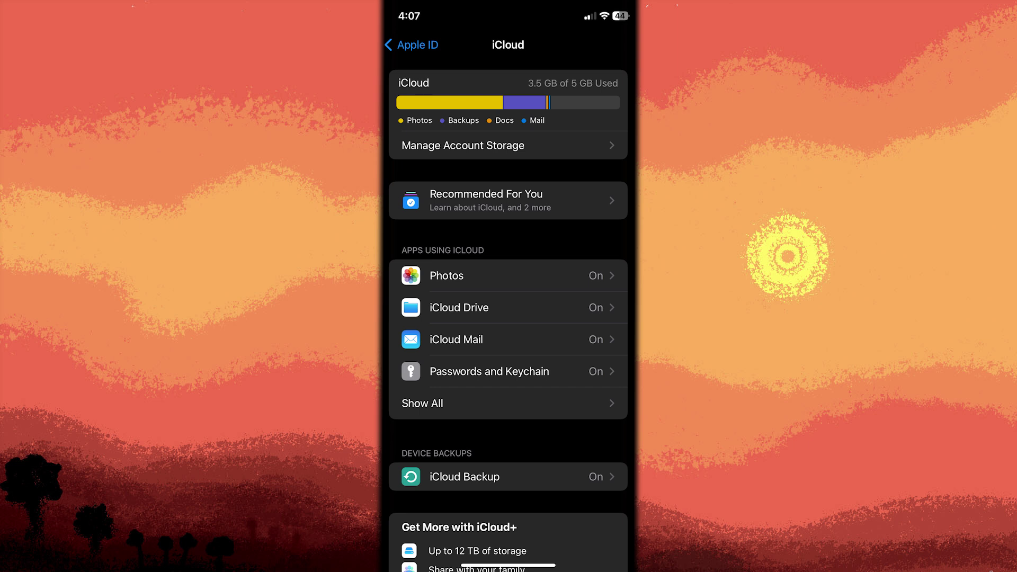
Bring up iCloud Backup under Device Backups: backup on, last successful October 16, 2024, 2:44 PM.
click(465, 276)
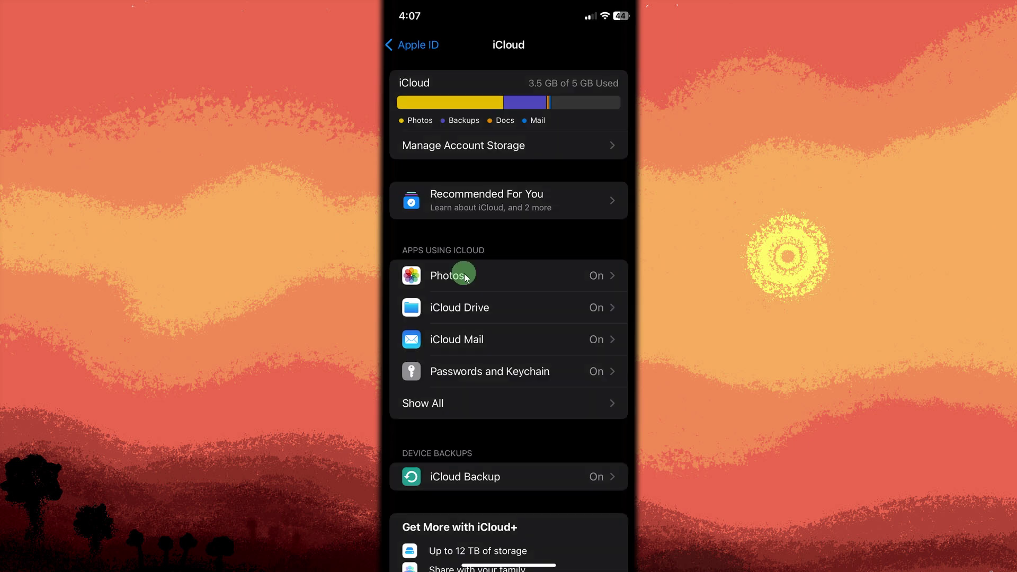
click(499, 414)
click(475, 480)
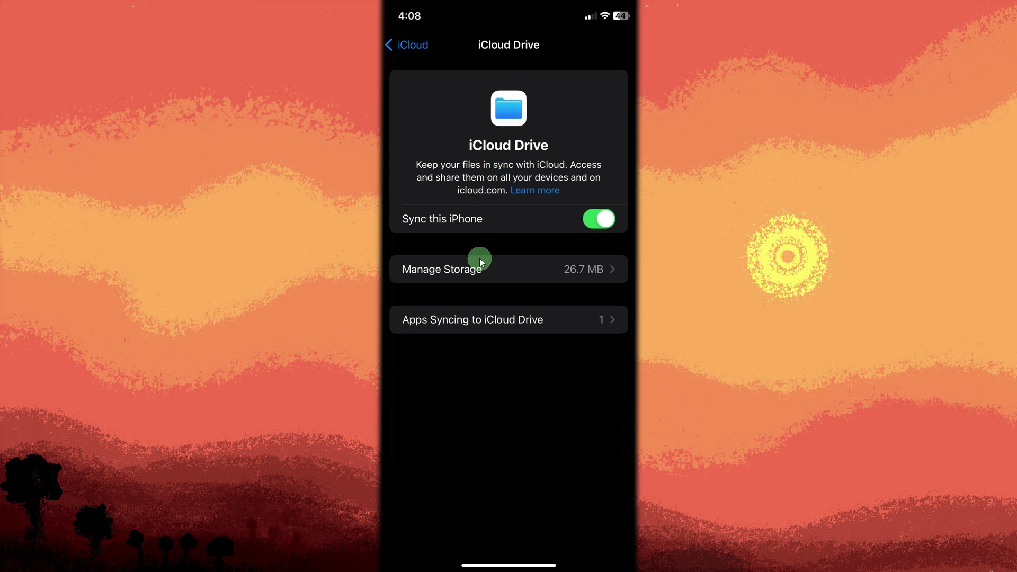
Confirm Sync this iPhone stays on in iCloud Drive, with 26.7 MB stored.
click(613, 213)
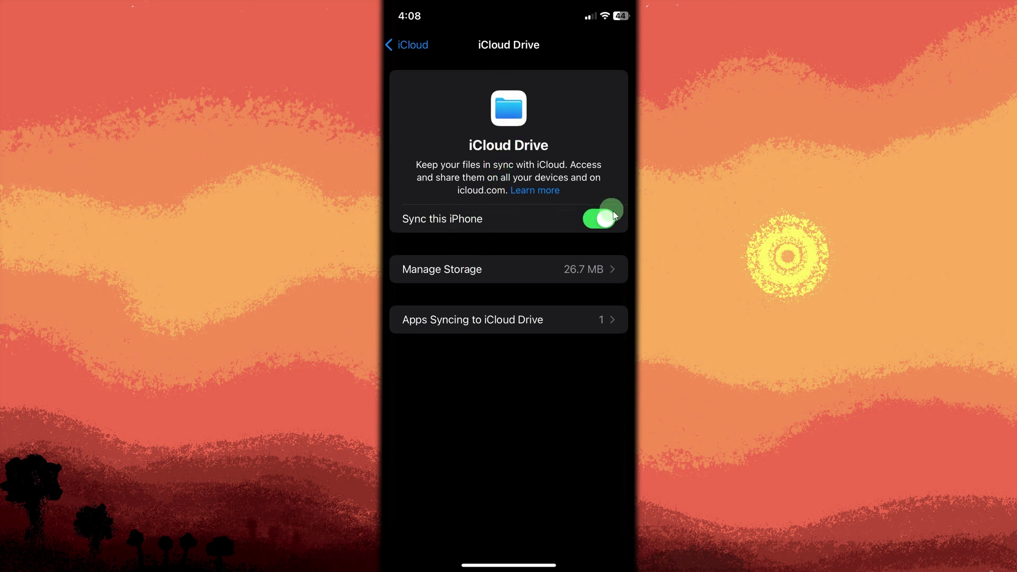